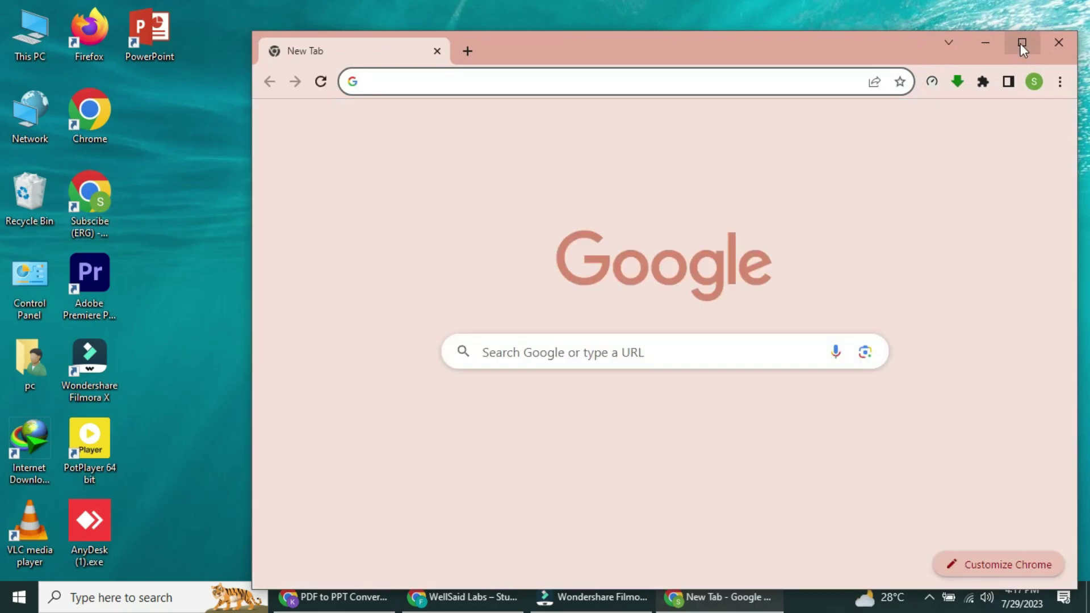
Step: Search Google for 'clever pdf' in a maximized Chrome window, with the reading list panel open
left_click(1022, 43)
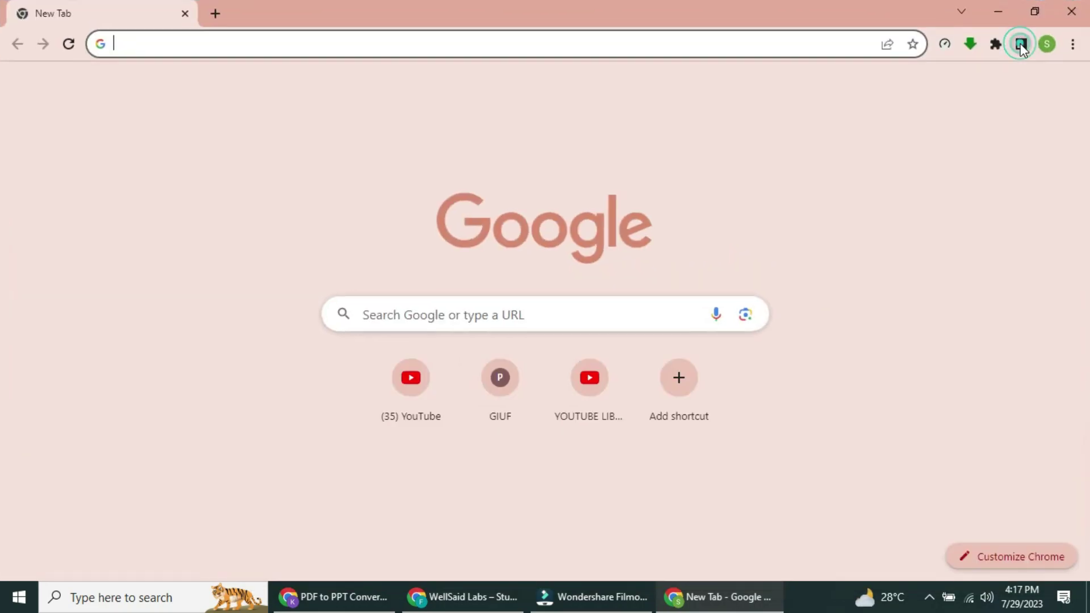
type("clever pdf")
key("Return")
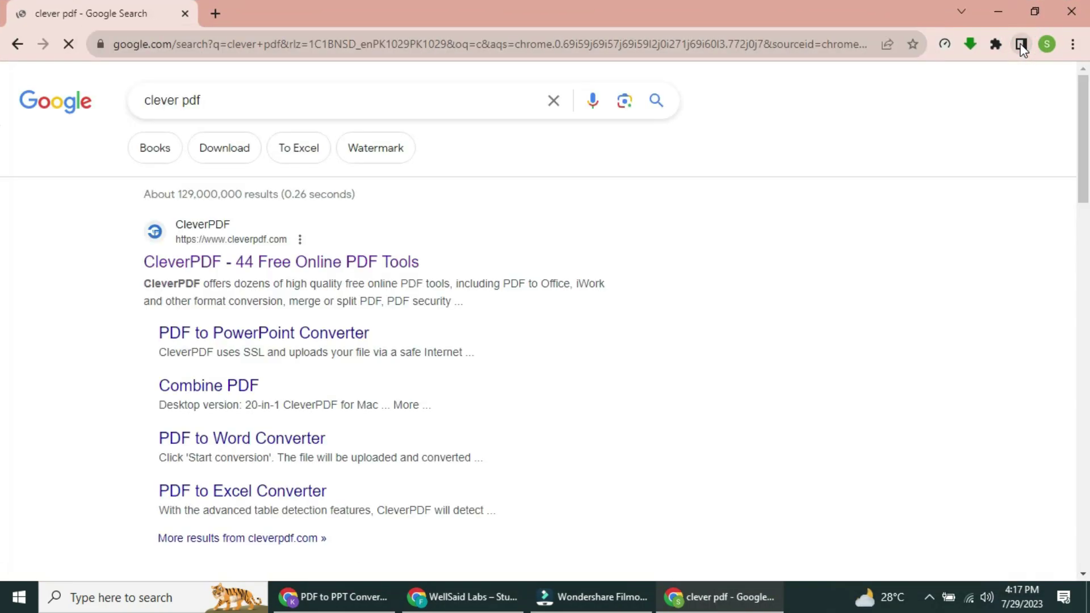
left_click(1022, 44)
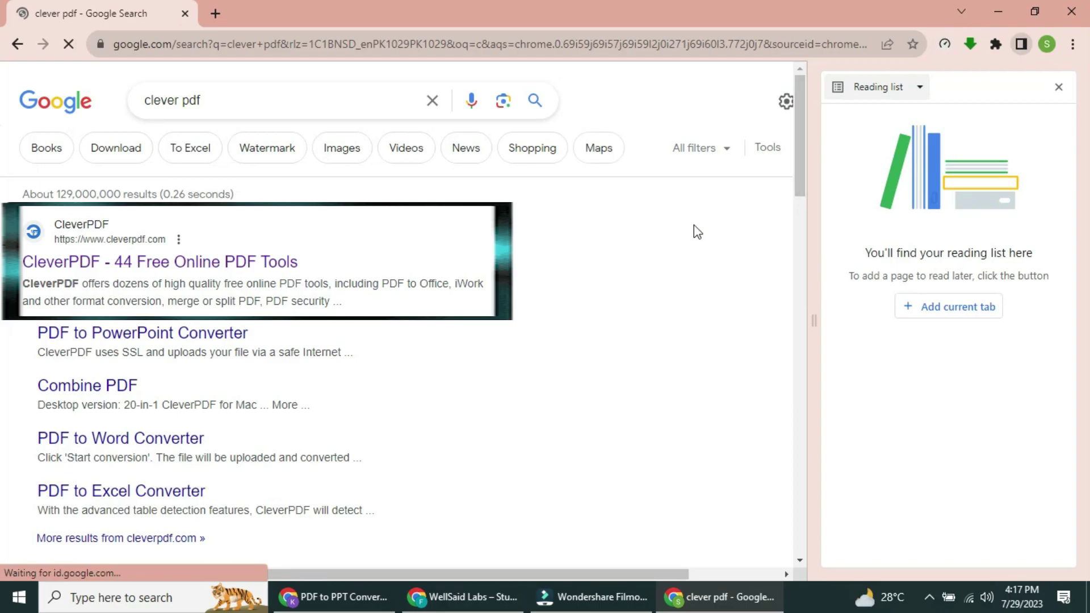
Step: Go to the CleverPDF site, close the reading list, and reach the PDF to PPTX converter
left_click(251, 271)
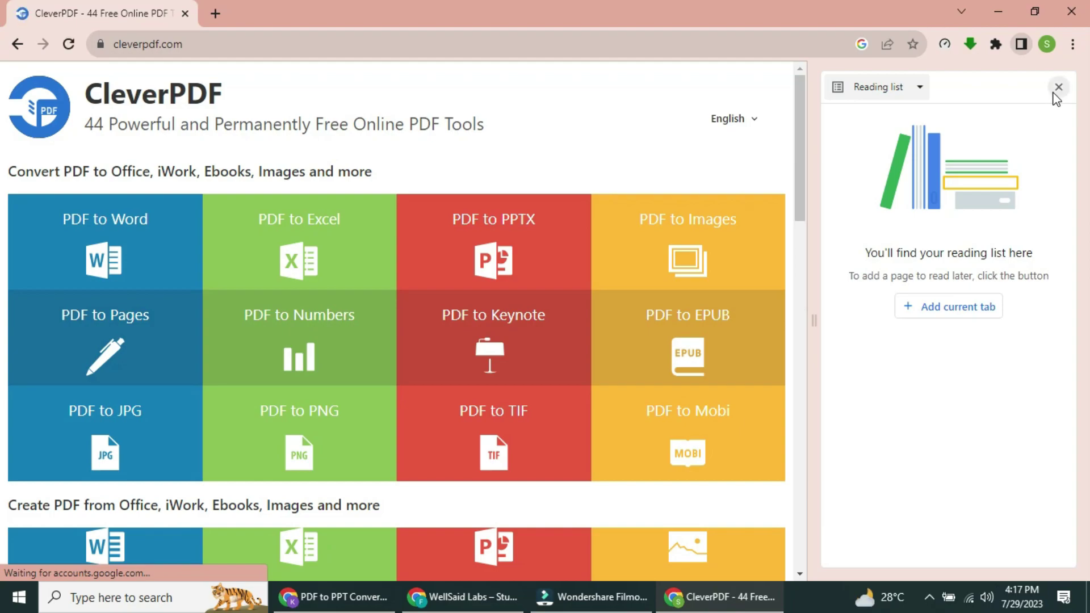
left_click(1059, 86)
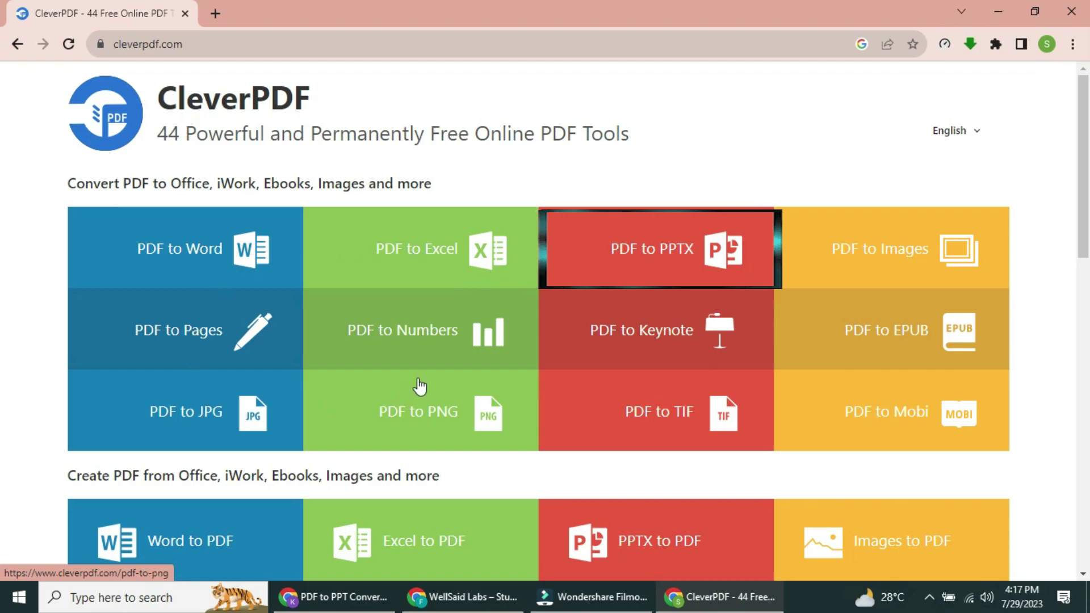
right_click(637, 268)
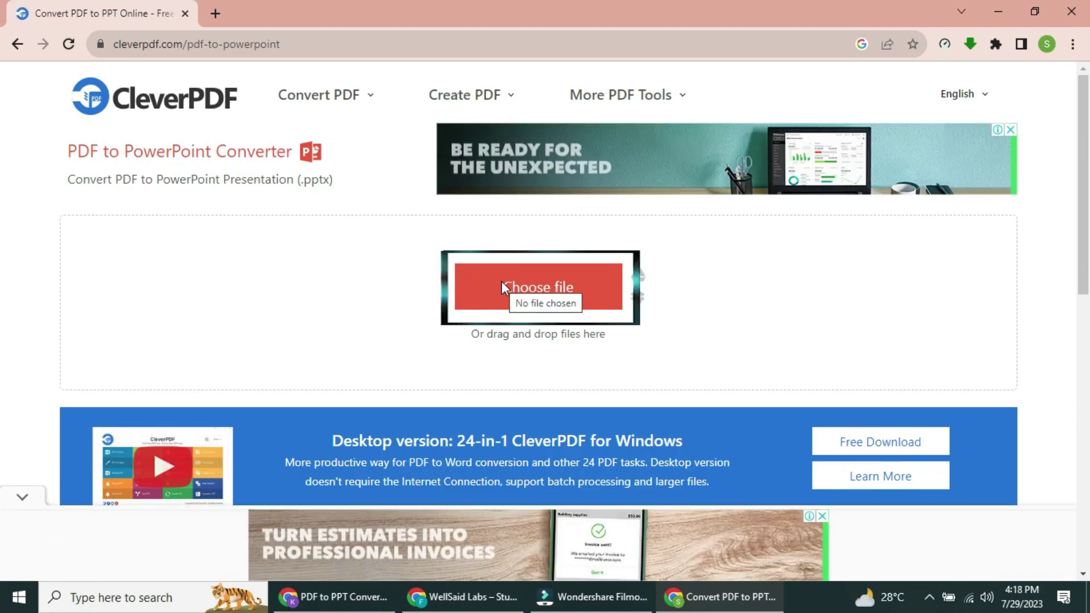
Step: Upload sample.pdf from New Volume (D:) > Canva Background to the converter
left_click(505, 284)
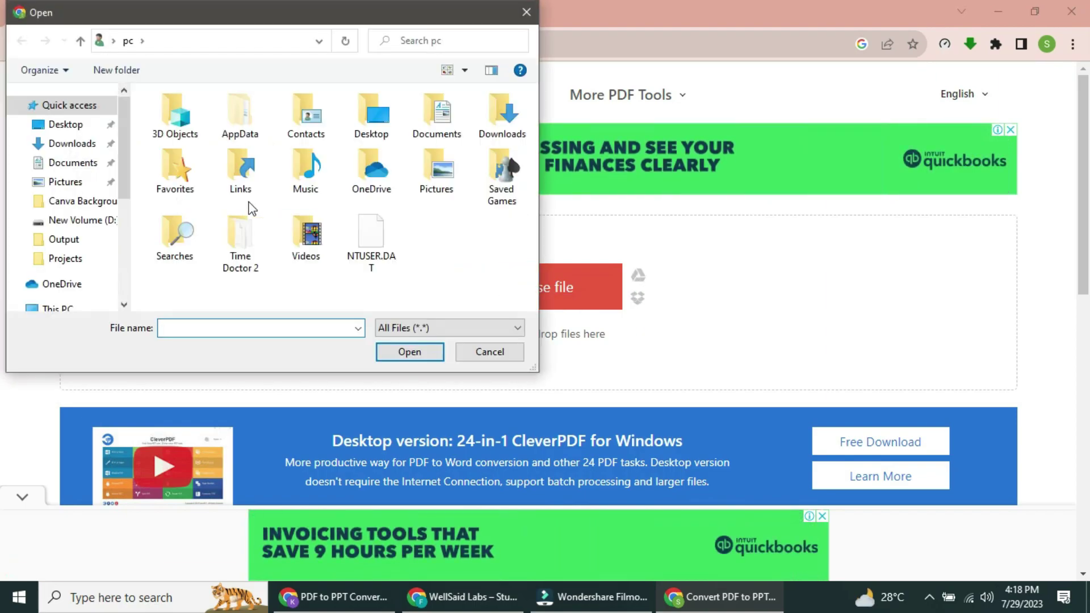
left_click(77, 220)
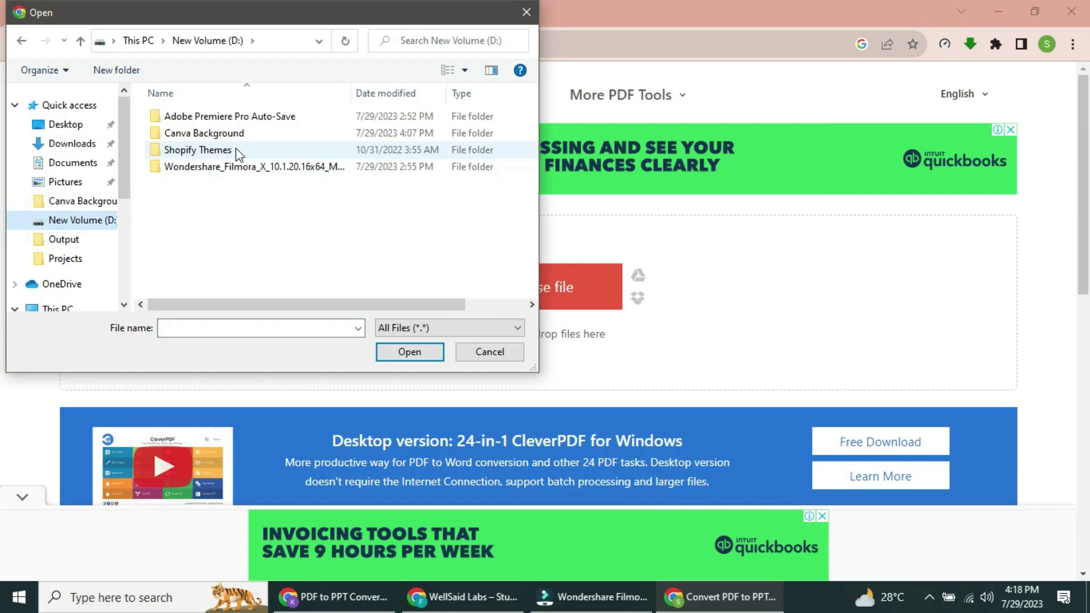
double_click(205, 133)
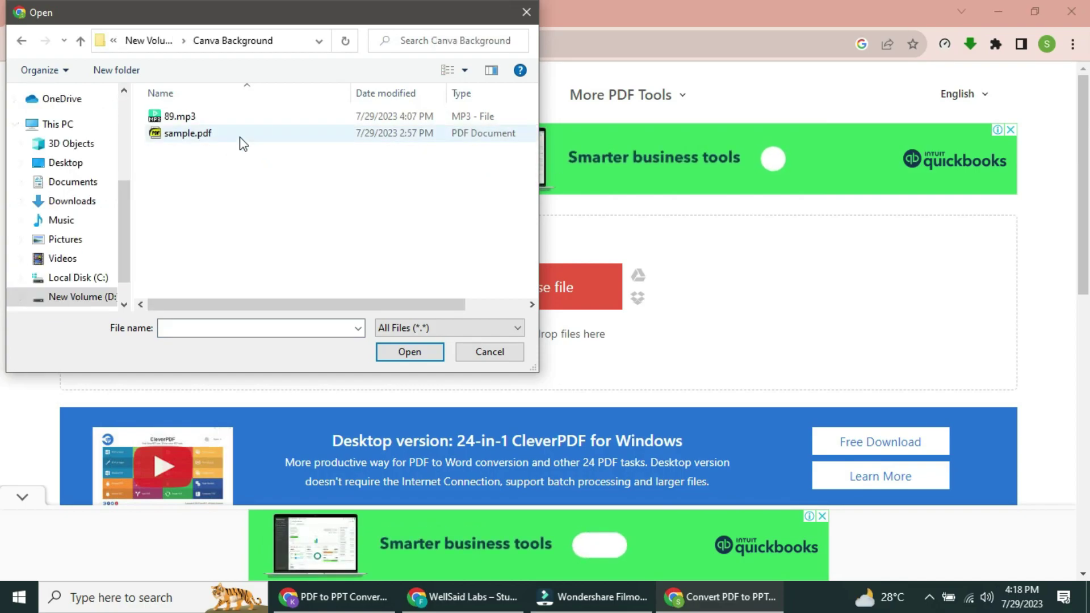
double_click(187, 133)
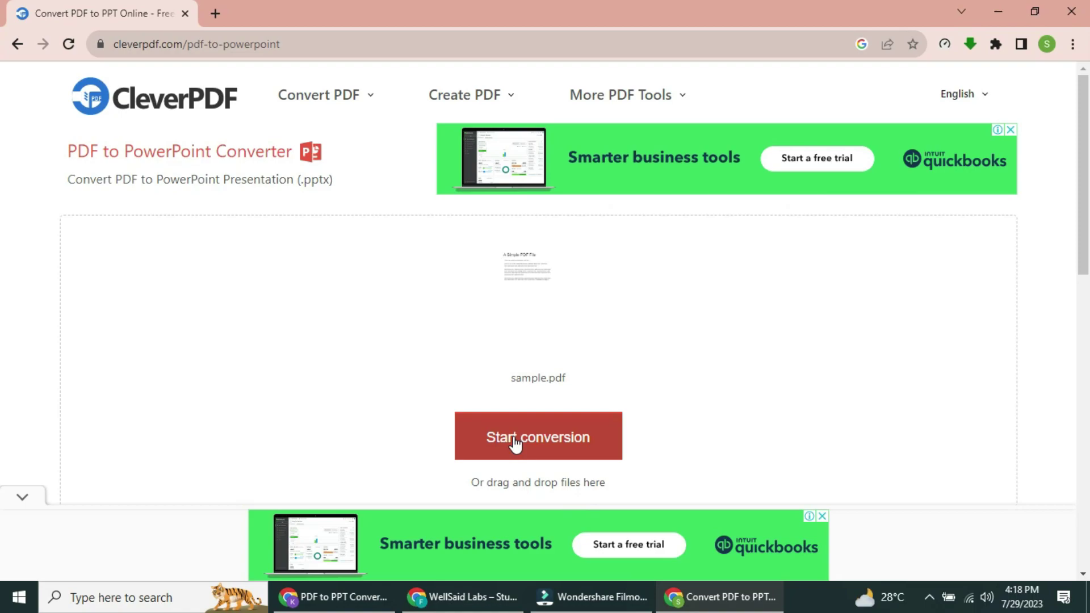
Step: Start converting sample.pdf to PowerPoint
left_click(523, 439)
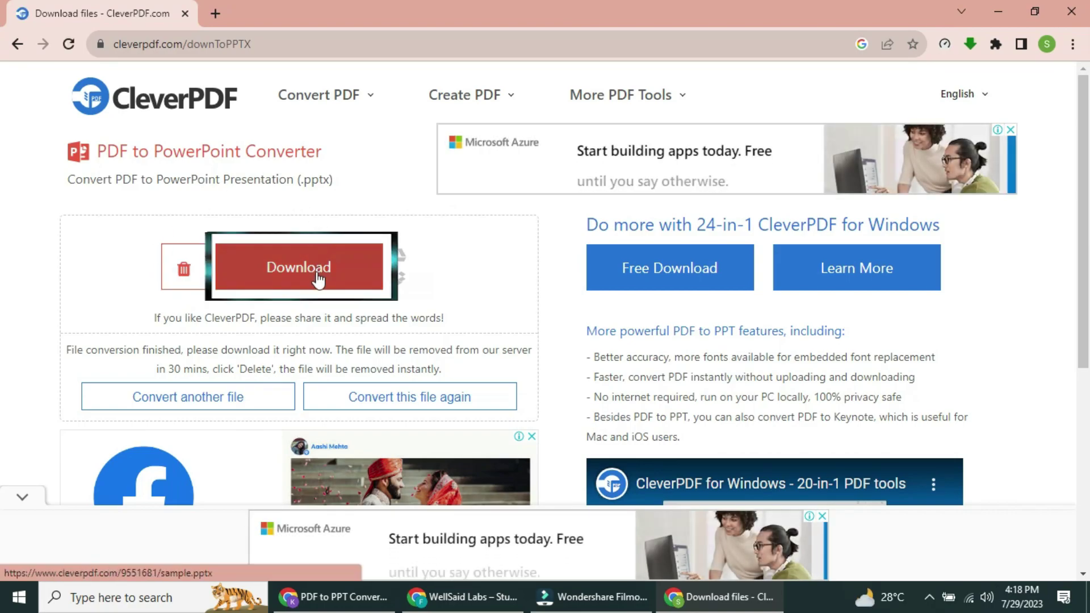
Step: Download sample (1).pptx, dismiss the ad, and drag the file onto the desktop
left_click(261, 274)
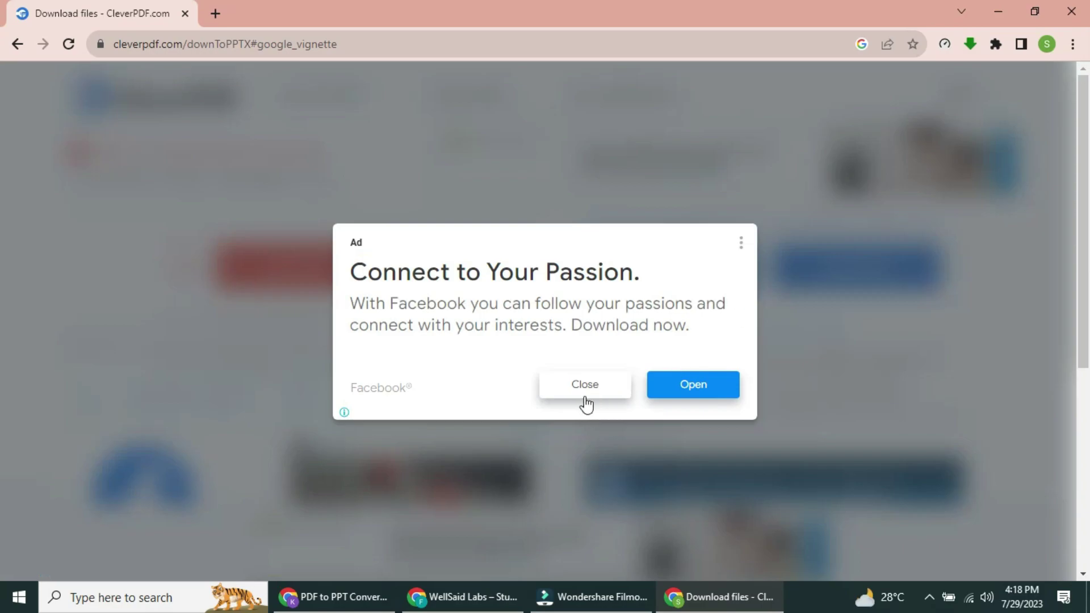
left_click(582, 386)
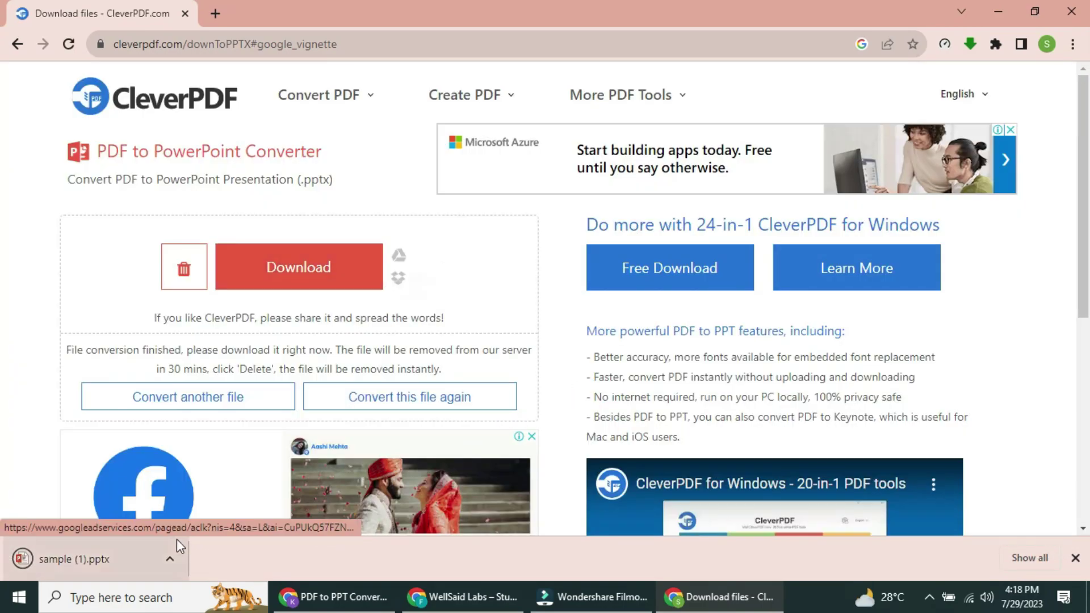
left_click(1035, 11)
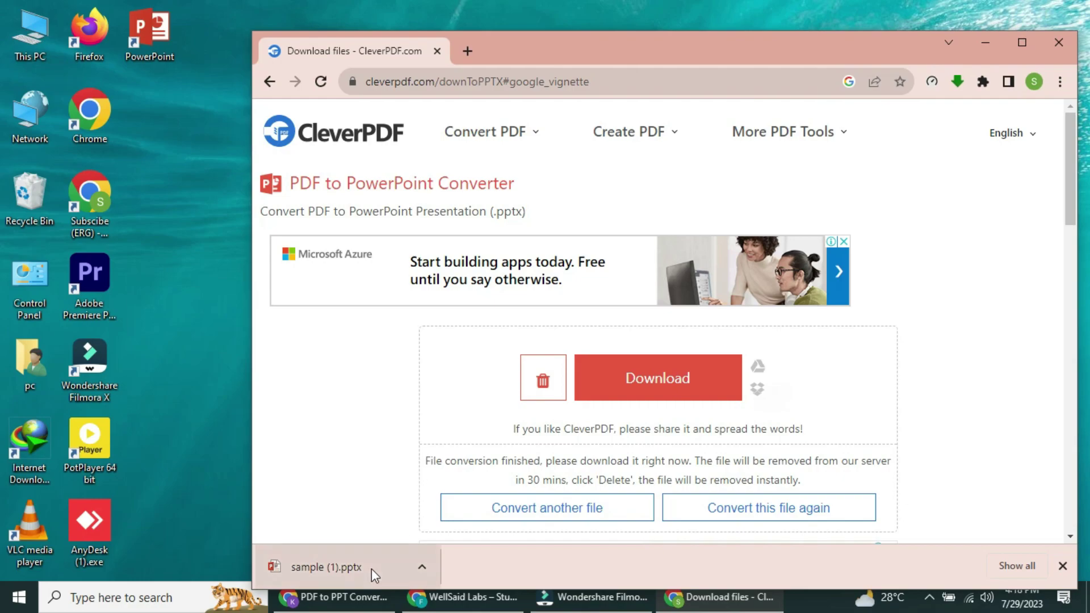
left_click_drag(324, 566, 180, 118)
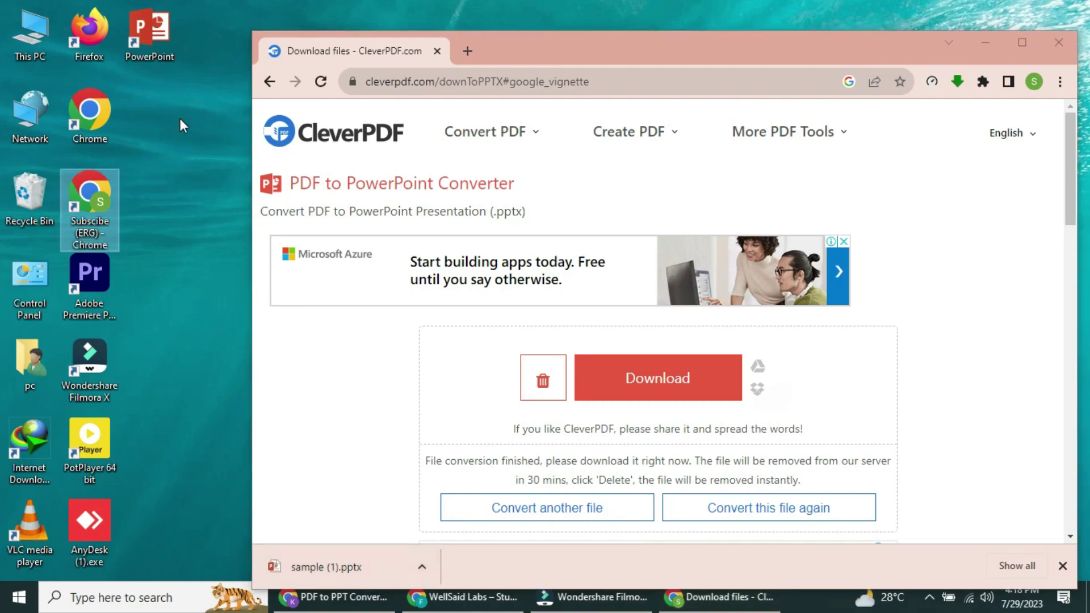
Step: View sample (1).pptx's two slides full-screen in PowerPoint, then minimize it
left_click(986, 43)
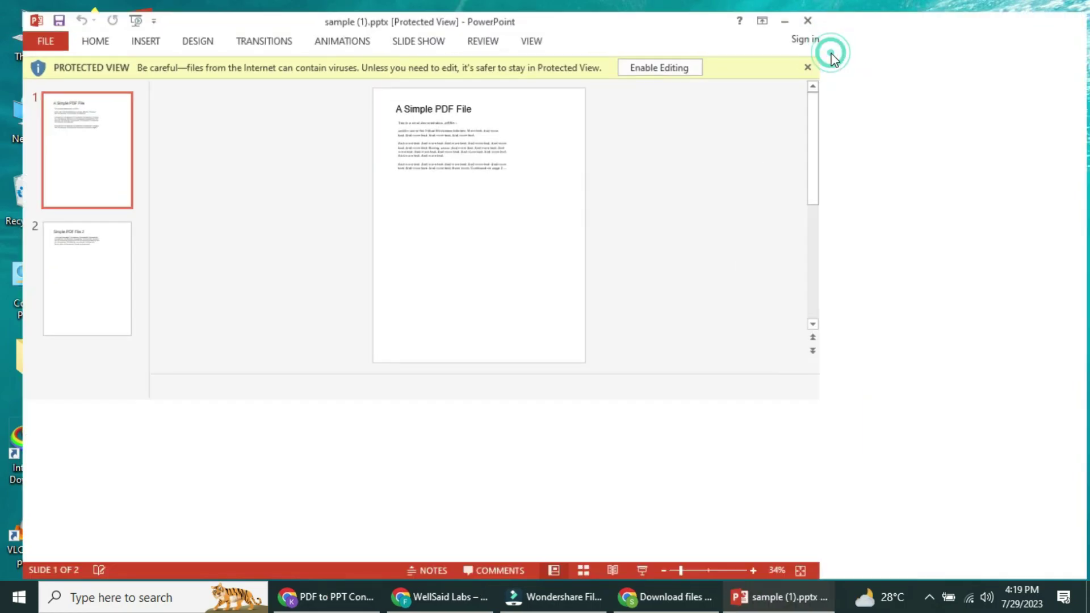
left_click(824, 54)
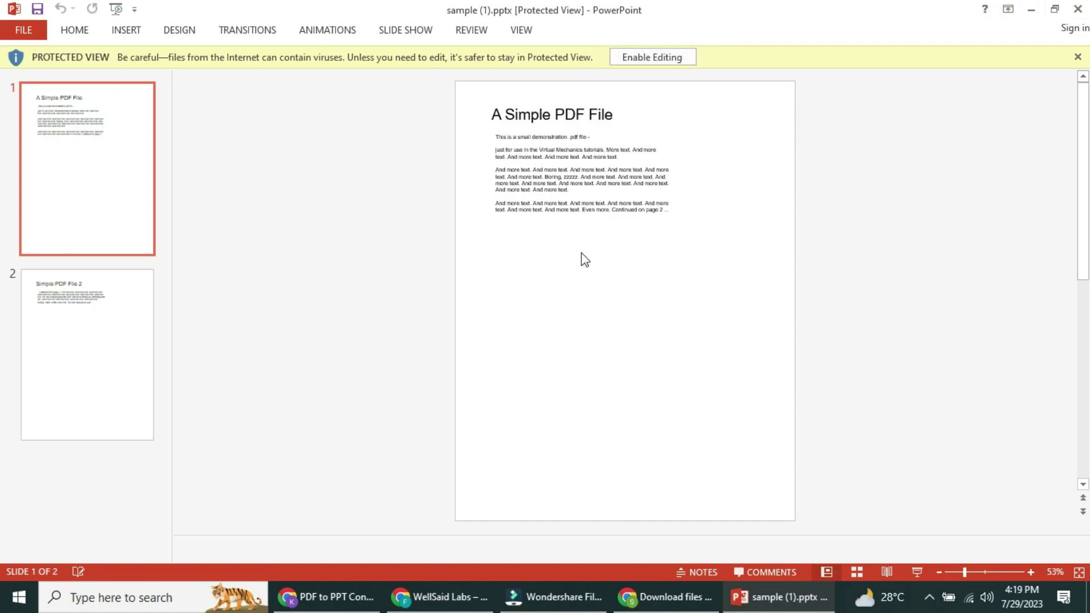
left_click(1032, 9)
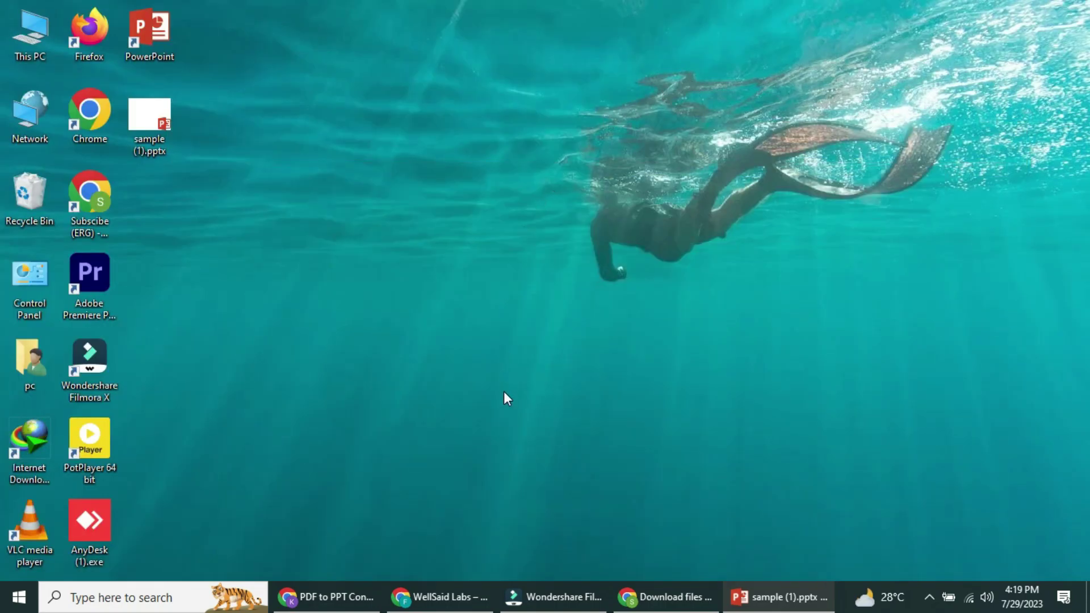